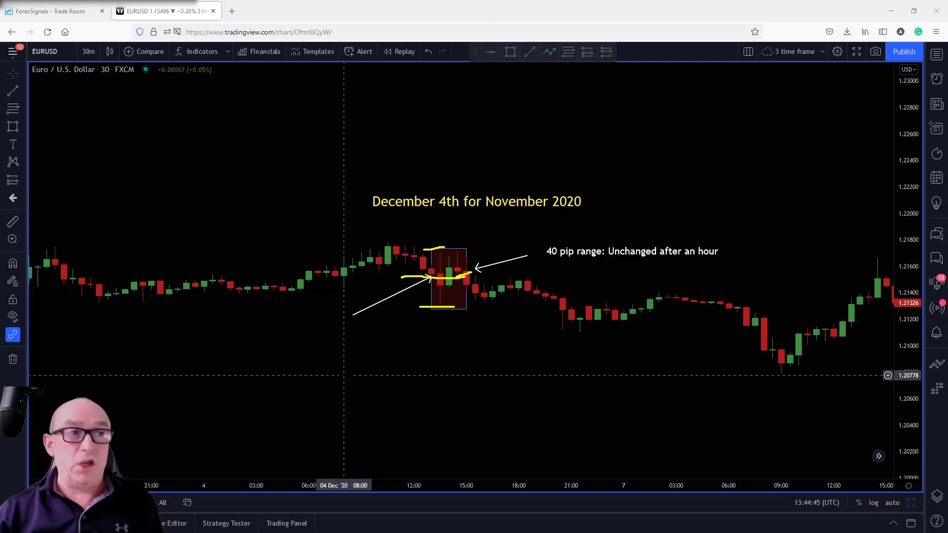
# - Jump the EURUSD chart to 8 January 2021 and switch it to 15-minute candles
pyautogui.click(187, 503)
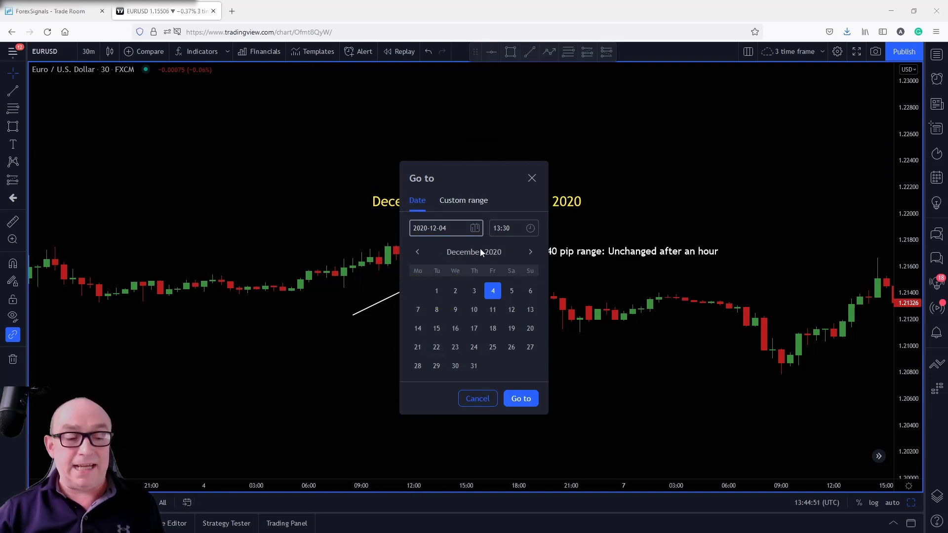
pyautogui.click(528, 253)
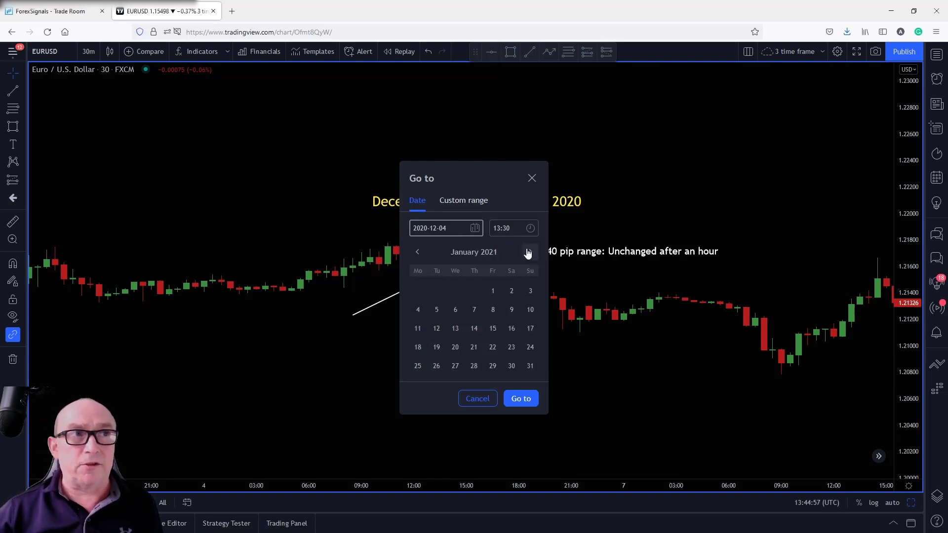
pyautogui.click(493, 310)
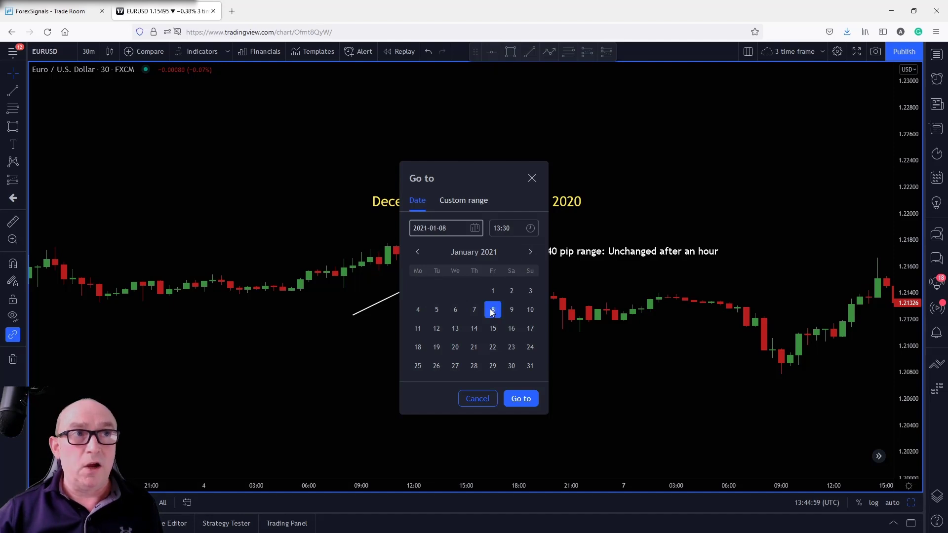
pyautogui.click(518, 400)
pyautogui.click(88, 51)
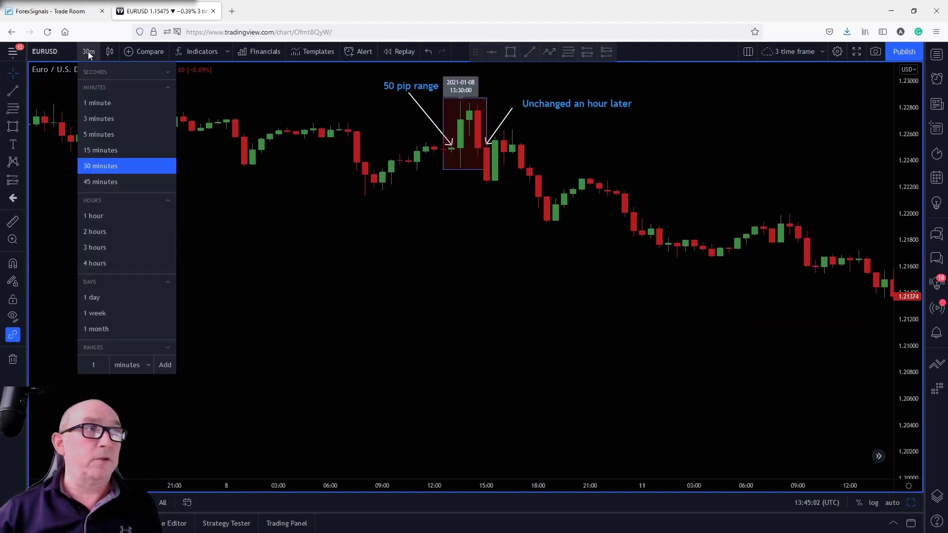
pyautogui.click(94, 150)
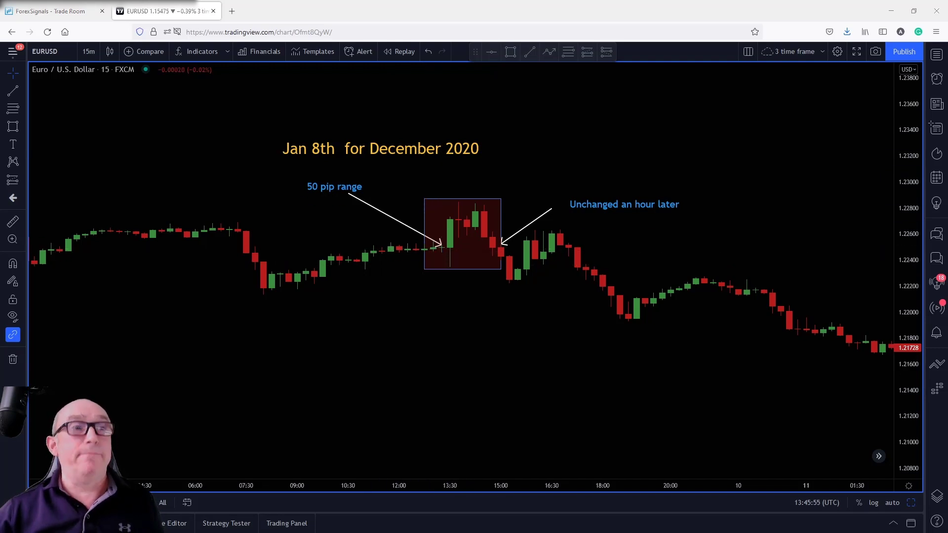
# - Highlight the 8 January box in yellow: its opening level, its top, and a level line extending past it
pyautogui.moveTo(446, 267); pyautogui.dragTo(454, 245)
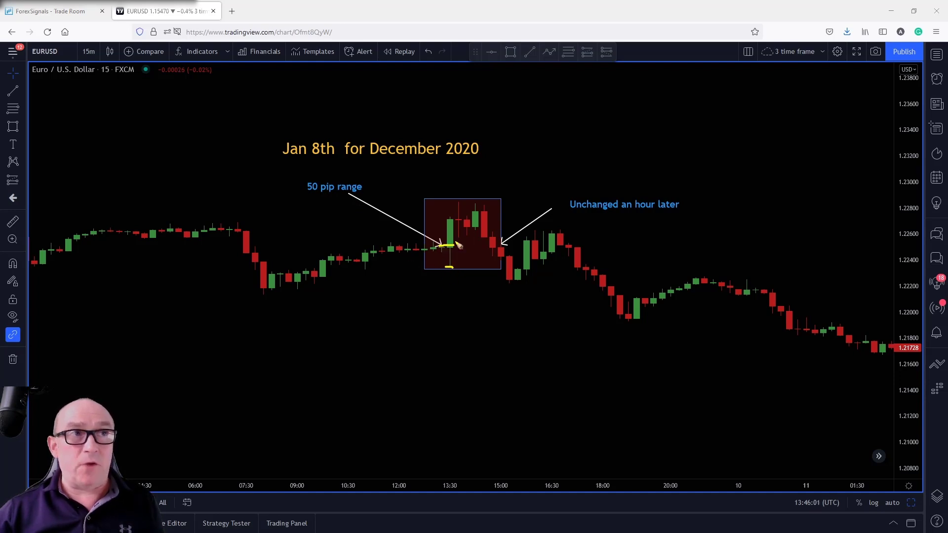
pyautogui.moveTo(441, 200); pyautogui.dragTo(466, 197)
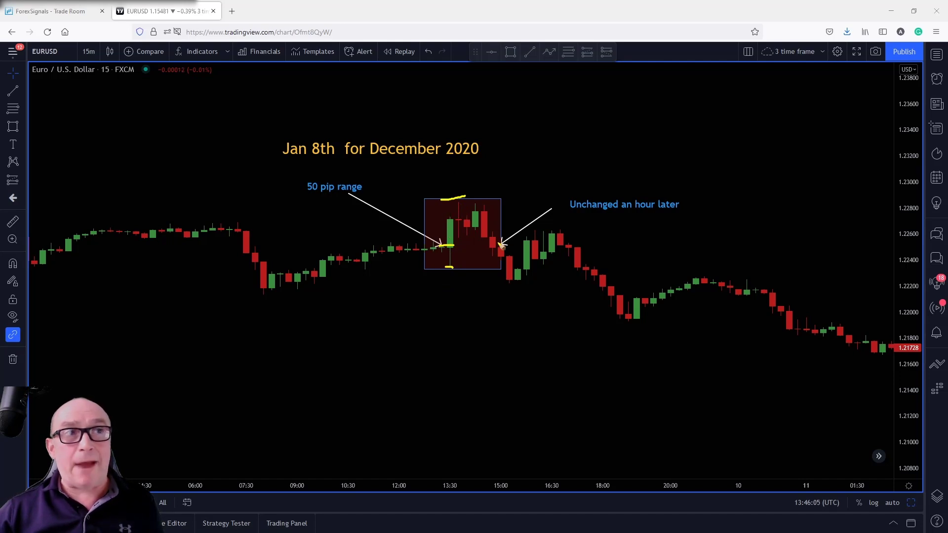
pyautogui.moveTo(422, 245); pyautogui.dragTo(543, 246)
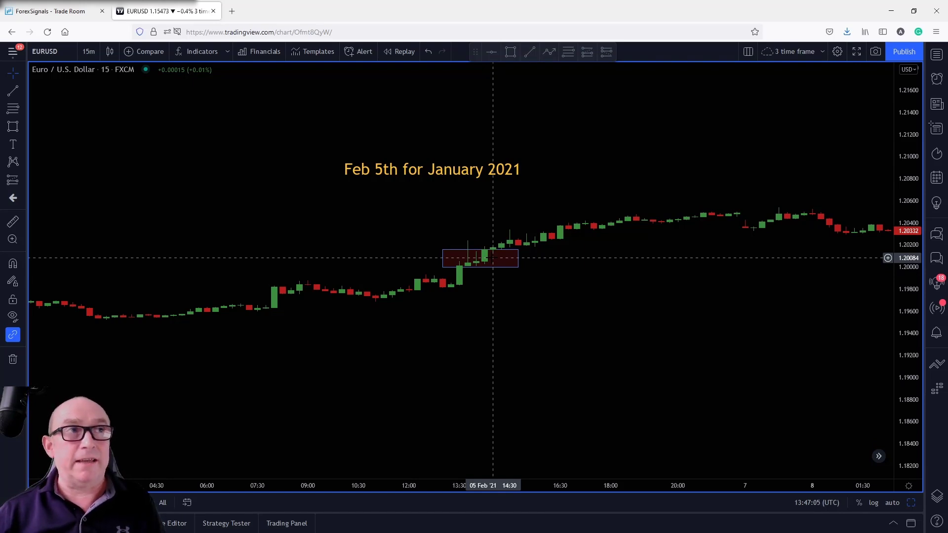
# - Jump the chart to 5 March 2021, raise the boxed candles into view, and draw a yellow level line from the box
pyautogui.click(187, 503)
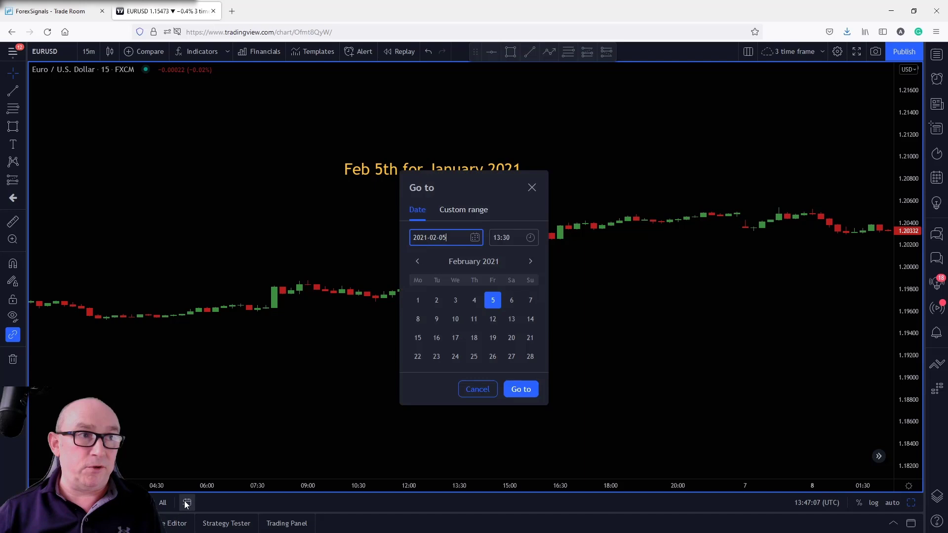
pyautogui.click(532, 263)
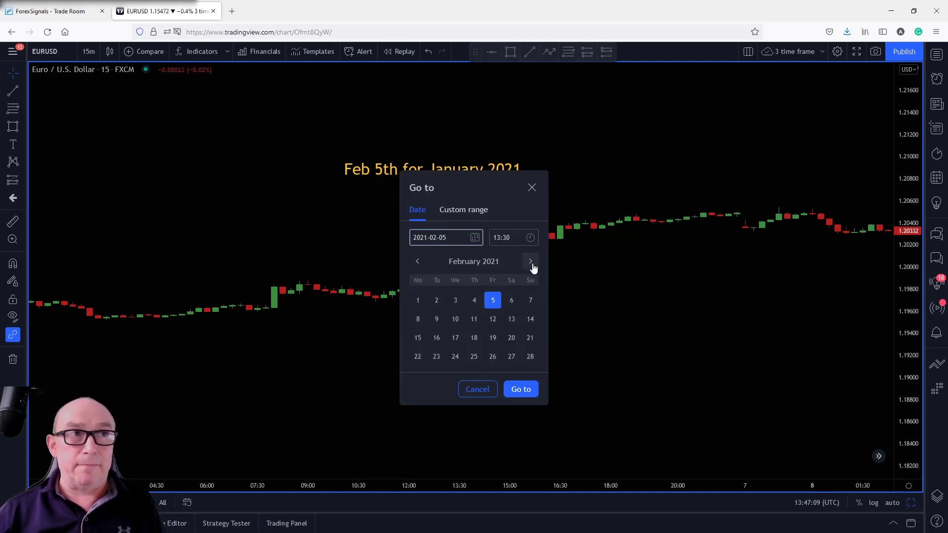
pyautogui.click(531, 262)
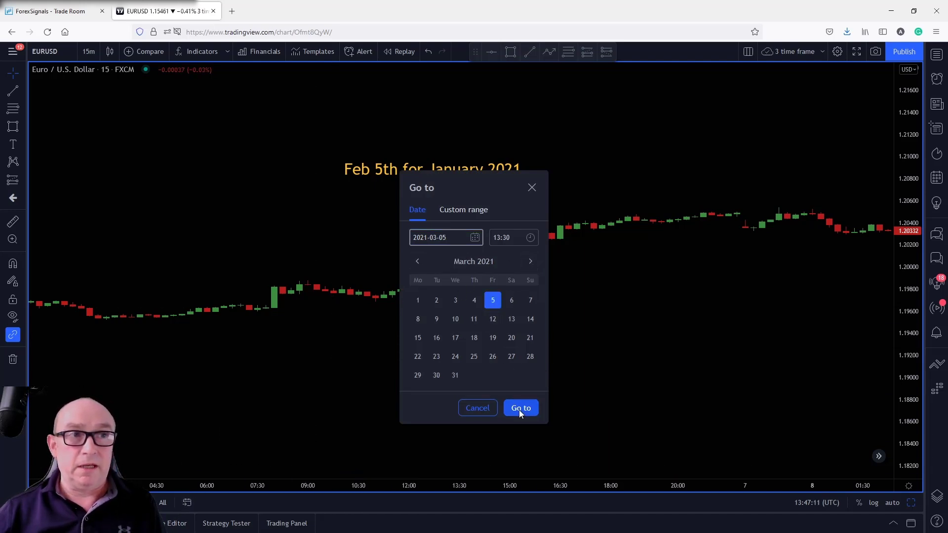
pyautogui.click(520, 408)
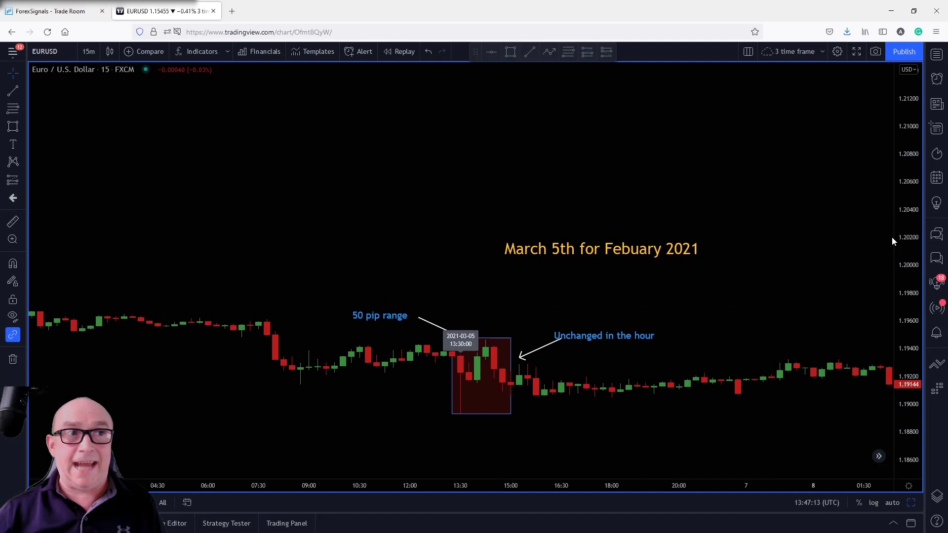
pyautogui.moveTo(766, 244); pyautogui.dragTo(747, 169)
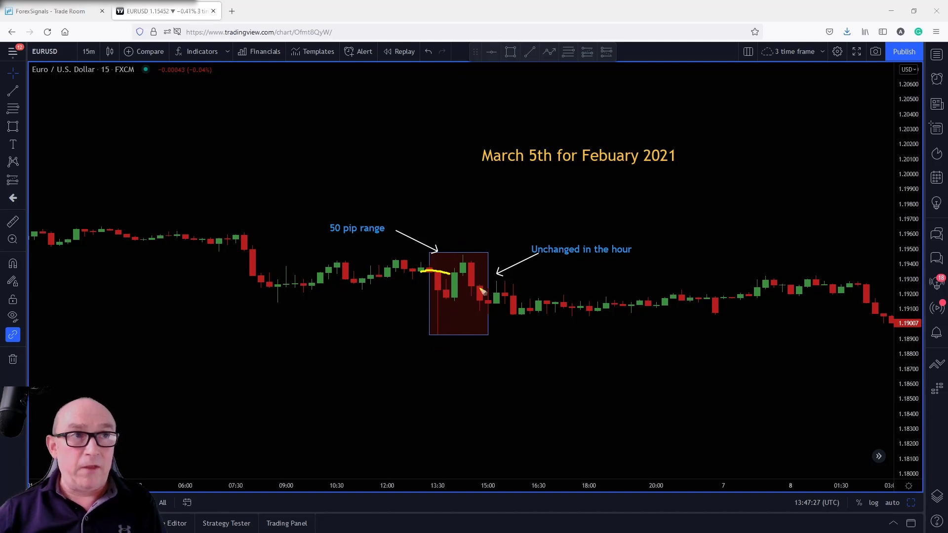
pyautogui.moveTo(464, 288); pyautogui.dragTo(521, 286)
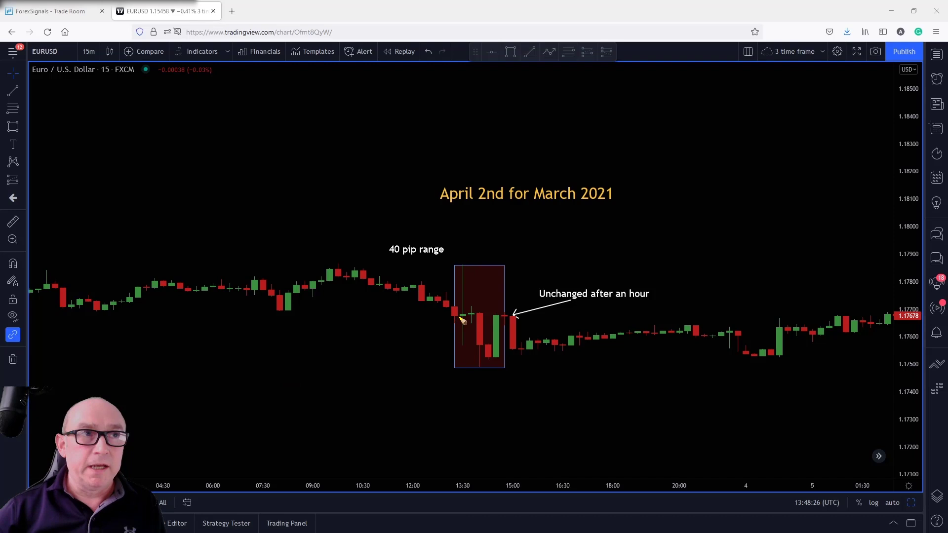
# - Draw yellow lines on the April 2nd box at its opening level, top, bottom, and mid level up to the arrow
pyautogui.moveTo(450, 317); pyautogui.dragTo(475, 314)
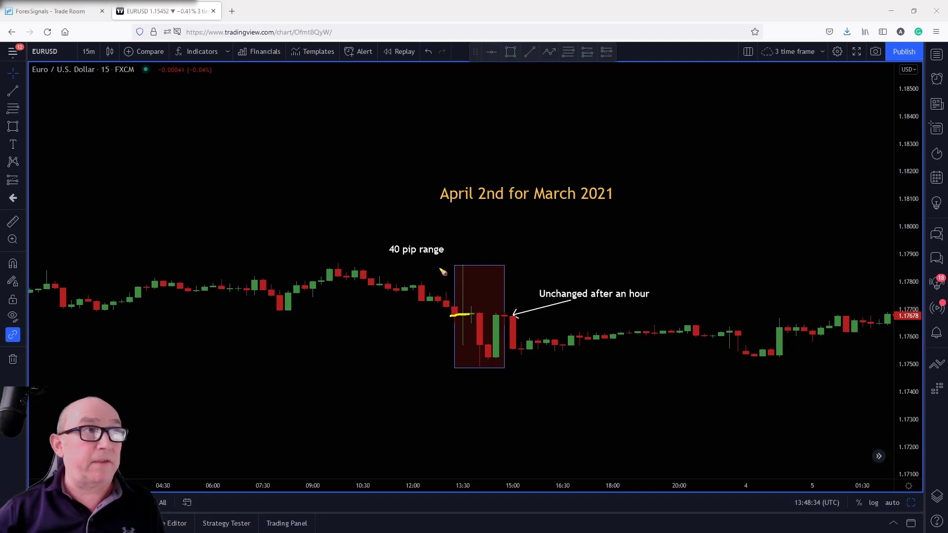
pyautogui.moveTo(450, 267); pyautogui.dragTo(469, 267)
pyautogui.moveTo(452, 370); pyautogui.dragTo(500, 364)
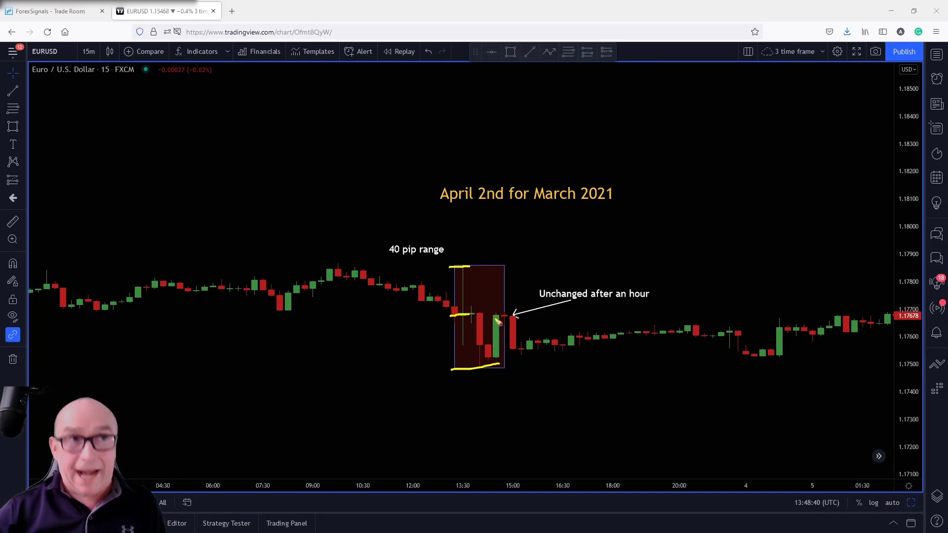
pyautogui.moveTo(477, 316); pyautogui.dragTo(531, 311)
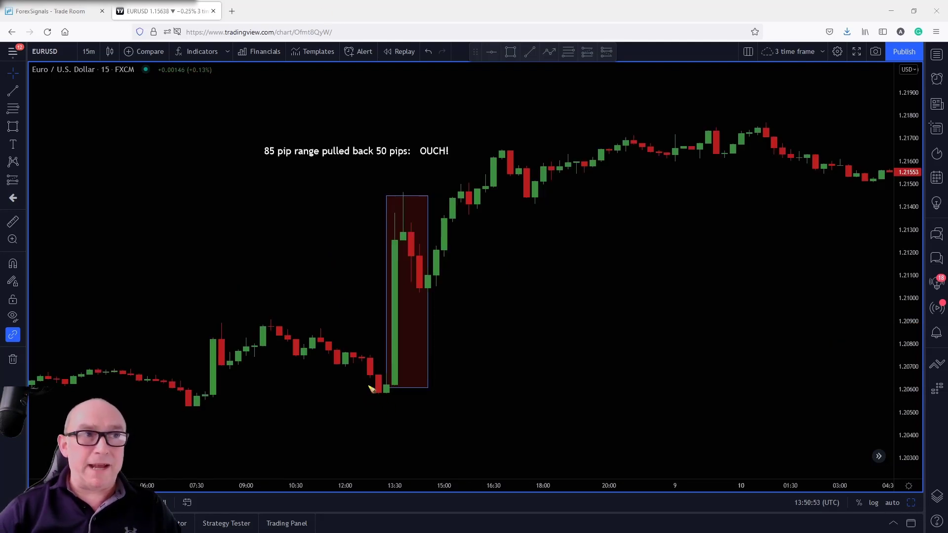
# - Trace the price spike and pullback through the box in yellow and circle the OUCH! label
pyautogui.moveTo(367, 388)
pyautogui.mouseDown()
pyautogui.moveTo(393, 381)
pyautogui.moveTo(366, 369)
pyautogui.moveTo(390, 187)
pyautogui.moveTo(433, 285)
pyautogui.moveTo(475, 289)
pyautogui.moveTo(612, 150)
pyautogui.mouseUp()
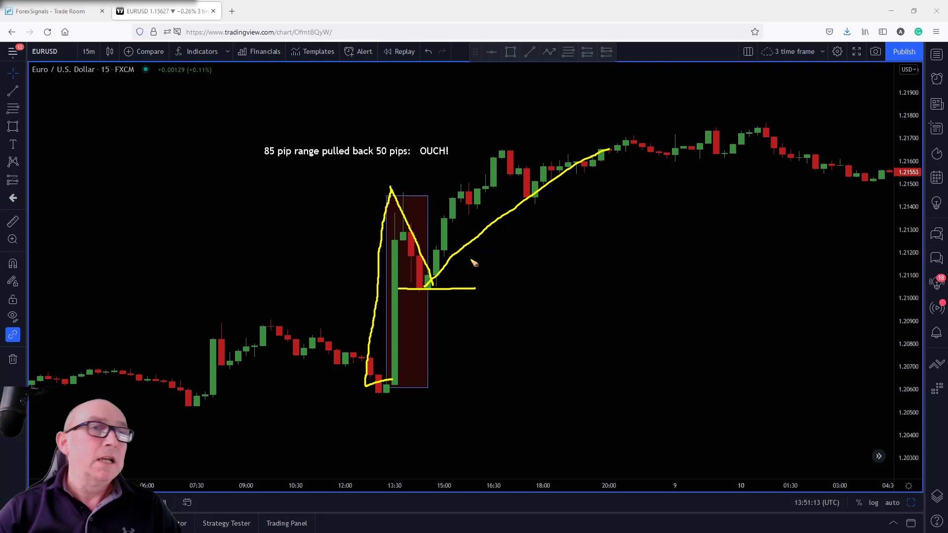
pyautogui.moveTo(464, 129)
pyautogui.mouseDown()
pyautogui.moveTo(432, 117)
pyautogui.moveTo(422, 179)
pyautogui.moveTo(458, 121)
pyautogui.mouseUp()
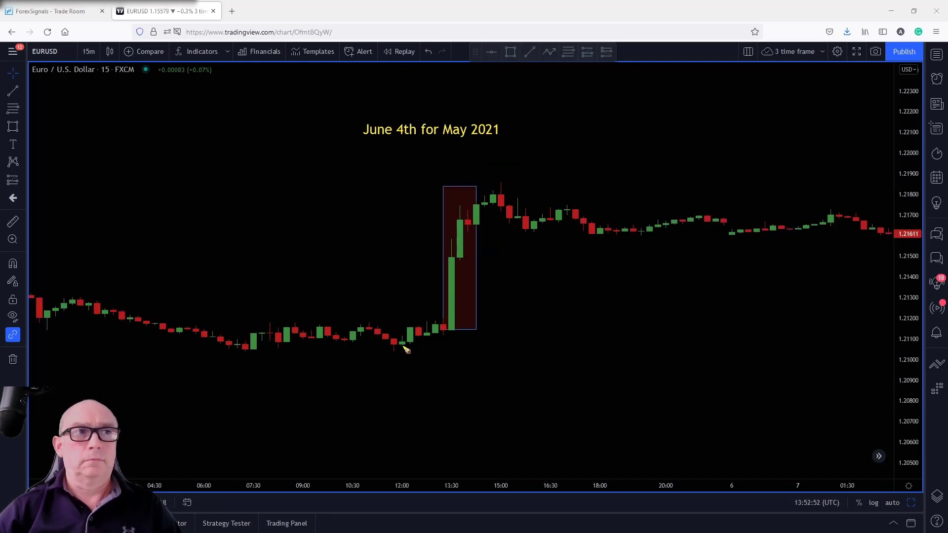
# - Draw a yellow base line before the spike, trace the spike upward, and mark its top
pyautogui.moveTo(412, 332); pyautogui.dragTo(501, 336)
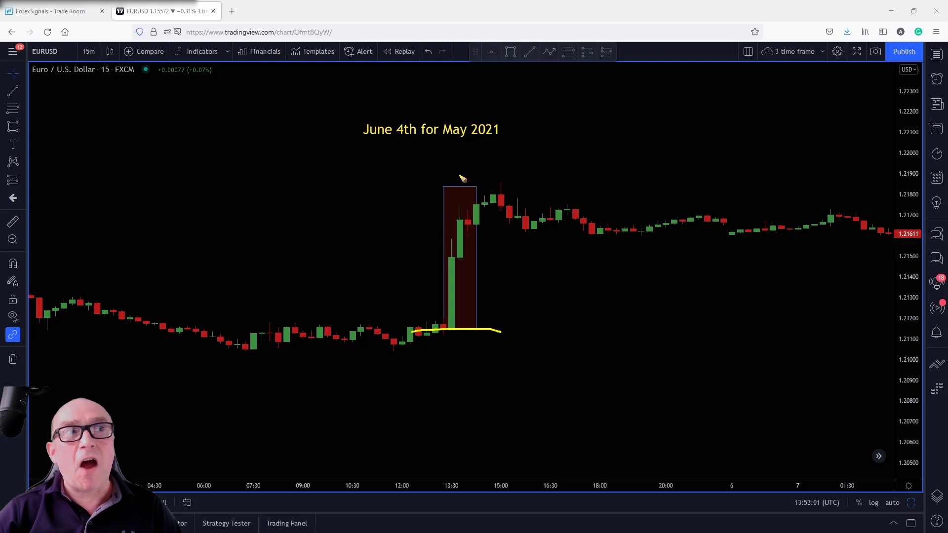
pyautogui.moveTo(423, 326); pyautogui.dragTo(478, 183)
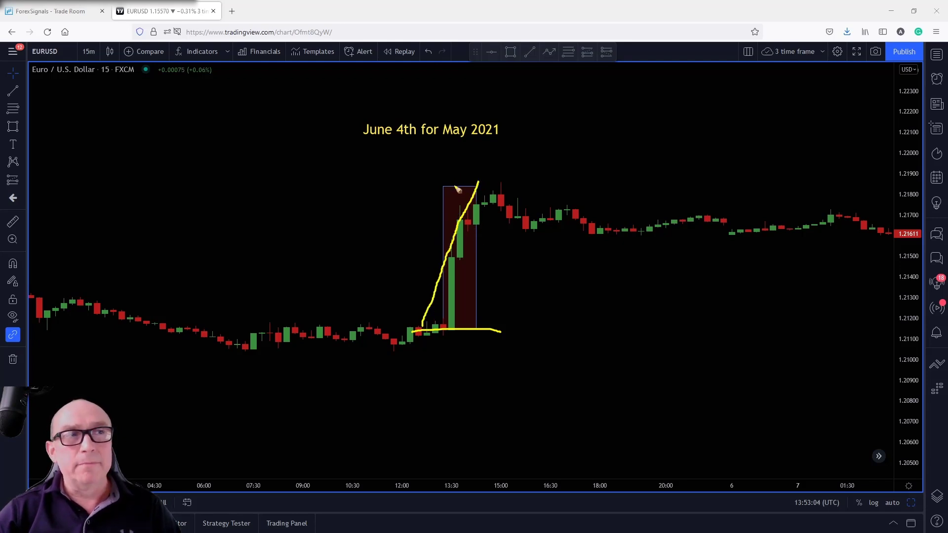
pyautogui.moveTo(451, 183); pyautogui.dragTo(515, 184)
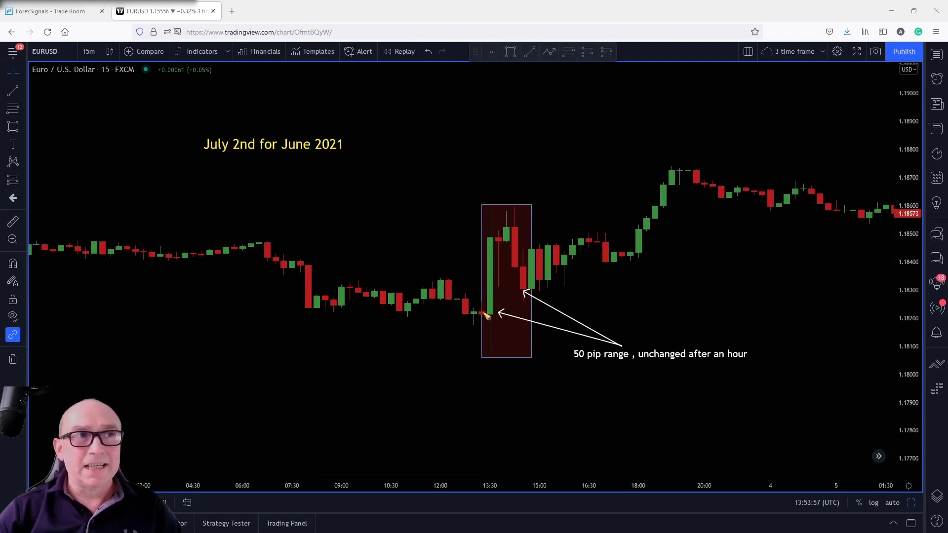
# - Mark the July 2nd box's pre-release level, bottom, top and hour-later level in yellow, and trace the following rise
pyautogui.moveTo(465, 317); pyautogui.dragTo(503, 313)
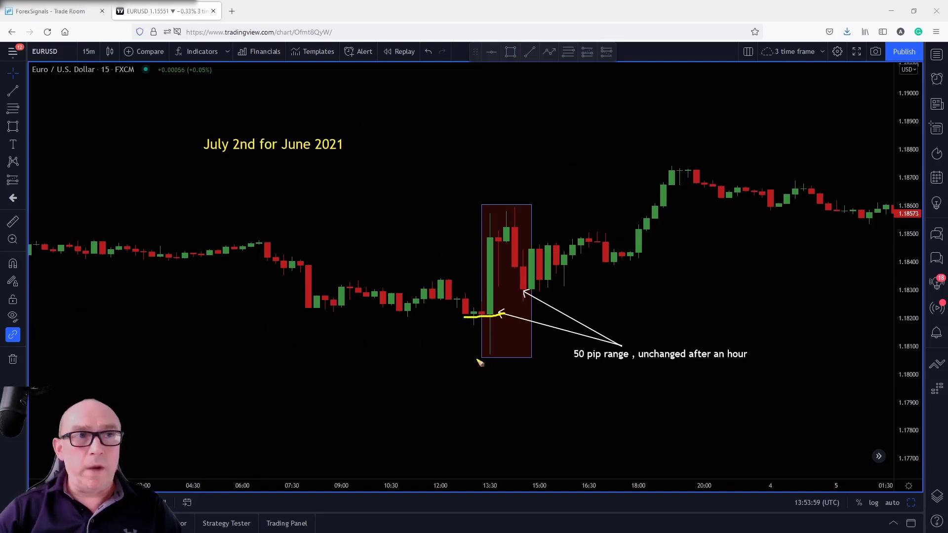
pyautogui.moveTo(467, 363); pyautogui.dragTo(501, 358)
pyautogui.moveTo(458, 209); pyautogui.dragTo(565, 210)
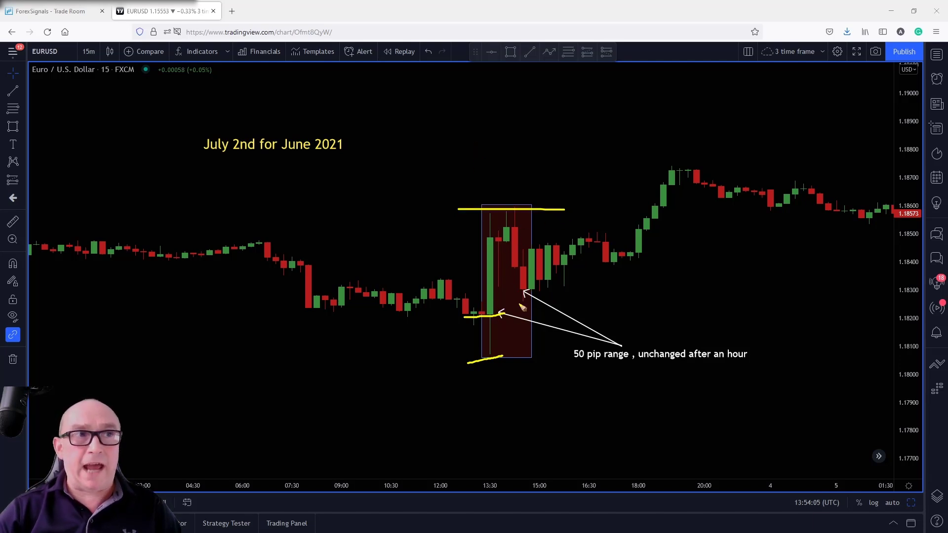
pyautogui.moveTo(512, 302); pyautogui.dragTo(523, 300)
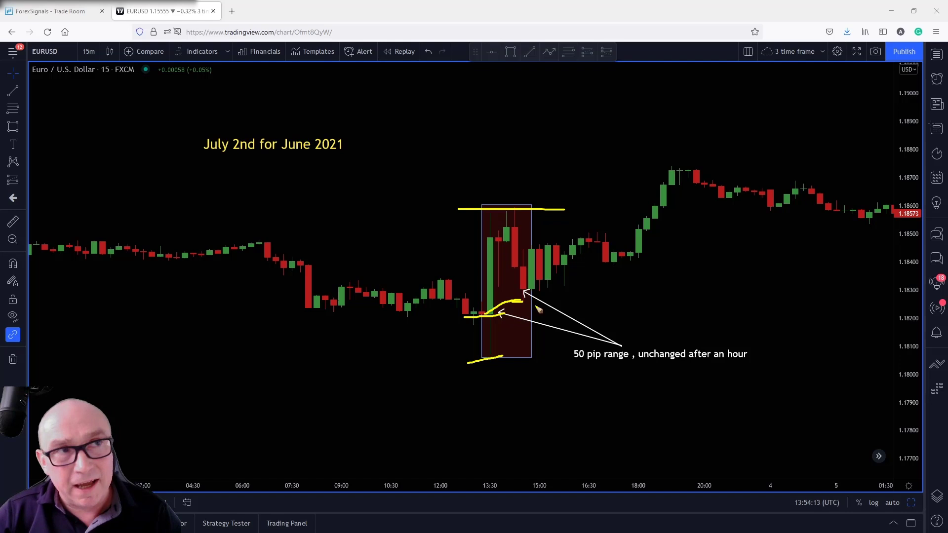
pyautogui.moveTo(550, 297)
pyautogui.mouseDown()
pyautogui.moveTo(687, 201)
pyautogui.moveTo(684, 220)
pyautogui.mouseUp()
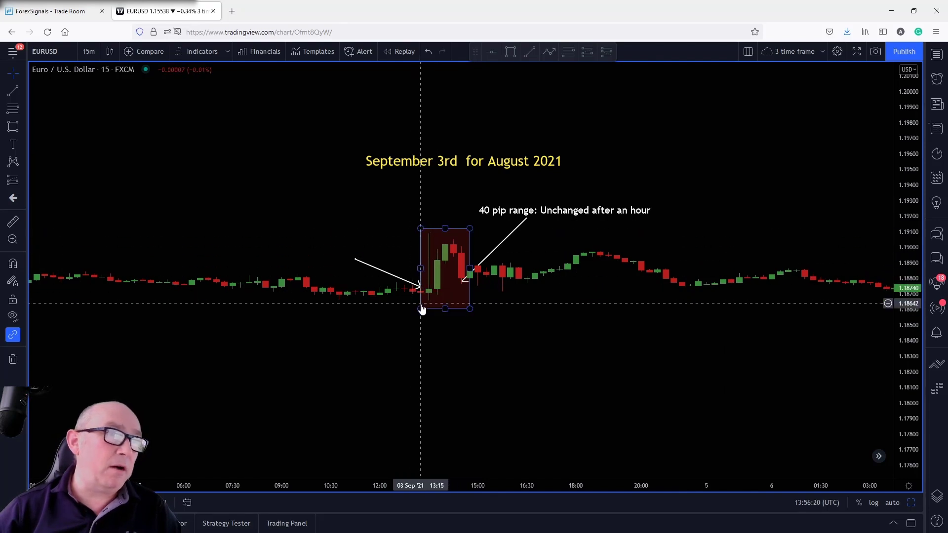
# - Select the rectangle around the boxed candles on the September 3rd chart
pyautogui.click(425, 278)
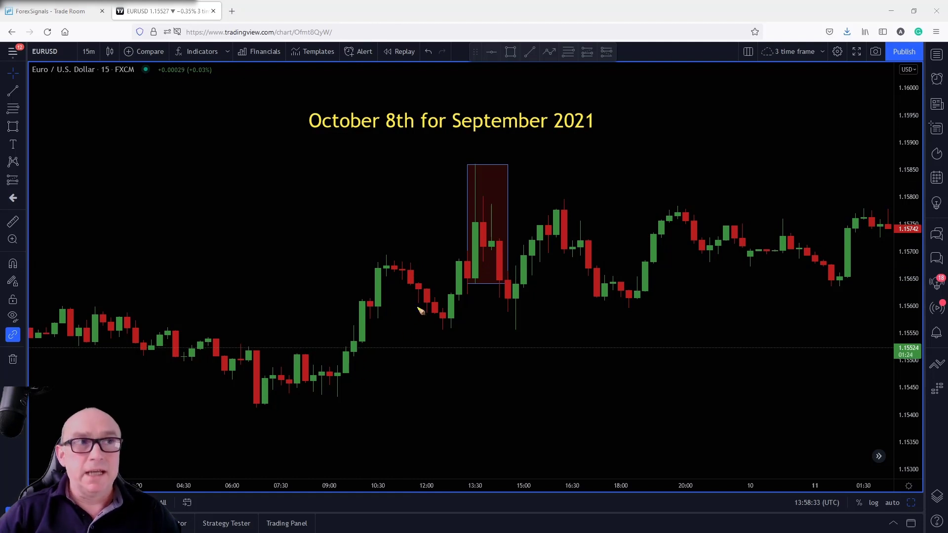
# - Draw a yellow base-level line at the bottom of the October 8th box, then extend it across the box
pyautogui.moveTo(430, 278)
pyautogui.mouseDown()
pyautogui.moveTo(478, 280)
pyautogui.moveTo(451, 222)
pyautogui.moveTo(468, 166)
pyautogui.moveTo(507, 272)
pyautogui.moveTo(537, 280)
pyautogui.mouseUp()
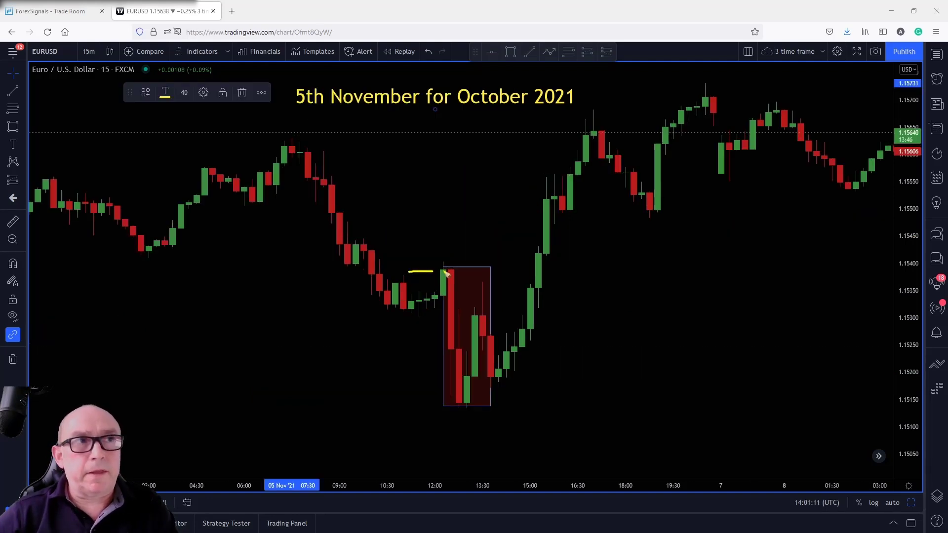
pyautogui.moveTo(446, 273); pyautogui.dragTo(469, 272)
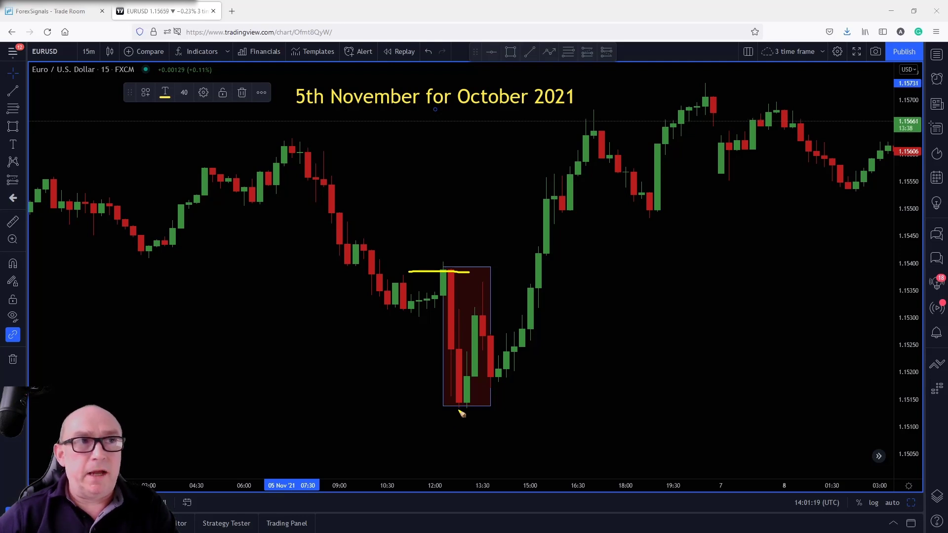
# - Draw a yellow line across the 5th November box, tracing the rise that follows it
pyautogui.moveTo(417, 285)
pyautogui.mouseDown()
pyautogui.moveTo(500, 284)
pyautogui.moveTo(571, 208)
pyautogui.mouseUp()
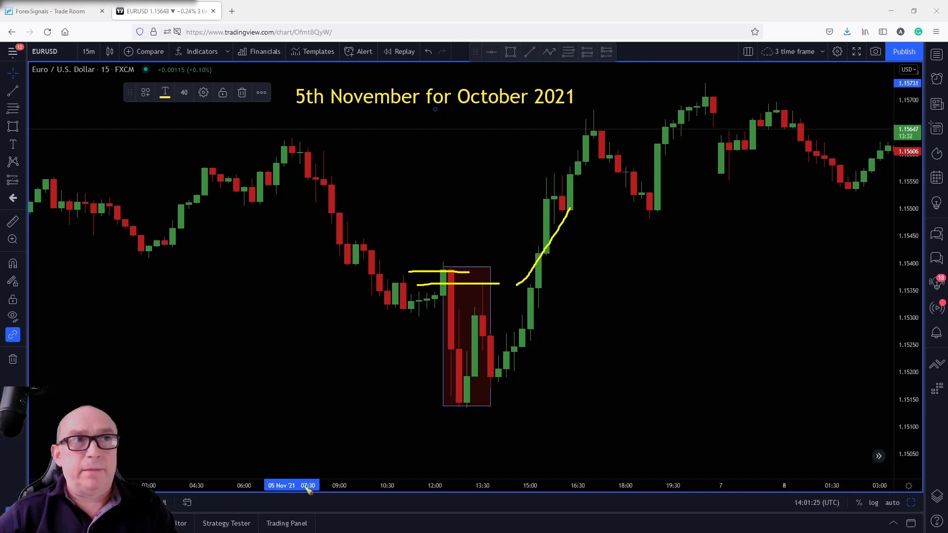